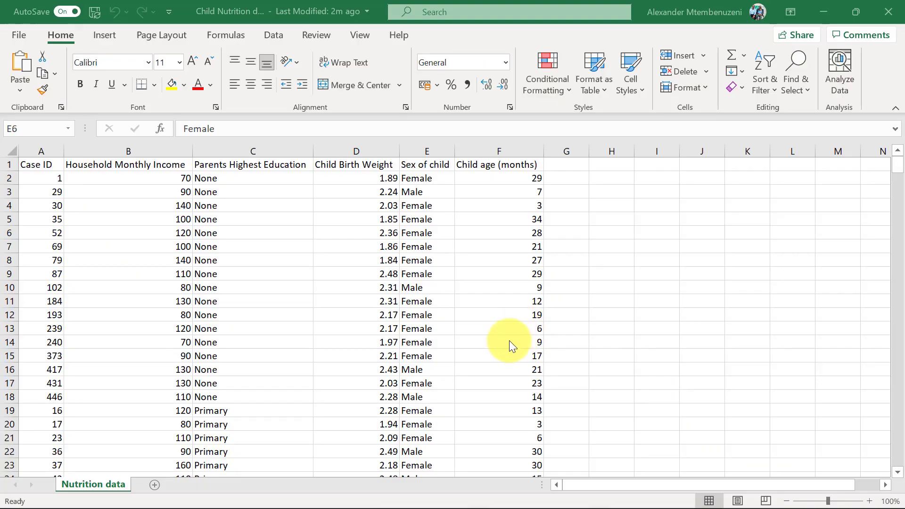
- Close Excel and import Child Nutrition data.xlsx into a new SPSS dataset
{"action": "left_click", "coordinate": [399, 239]}
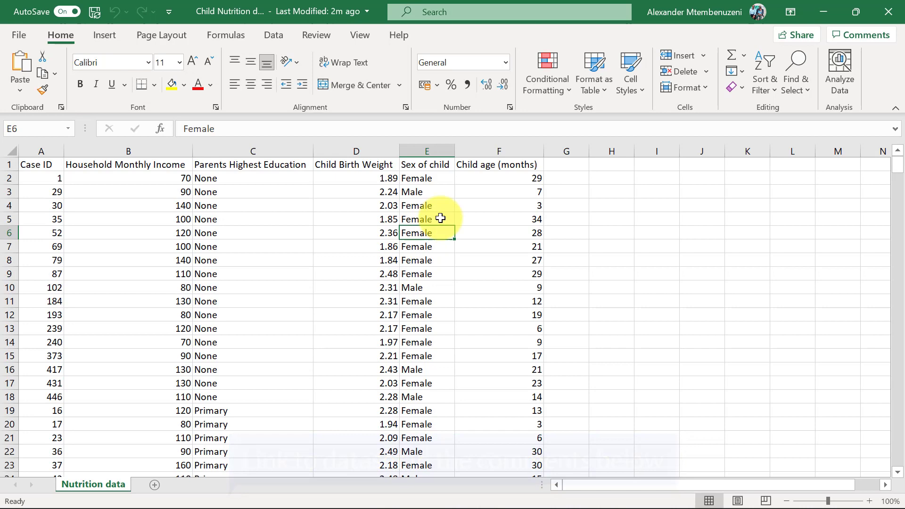
{"action": "left_click", "coordinate": [892, 18]}
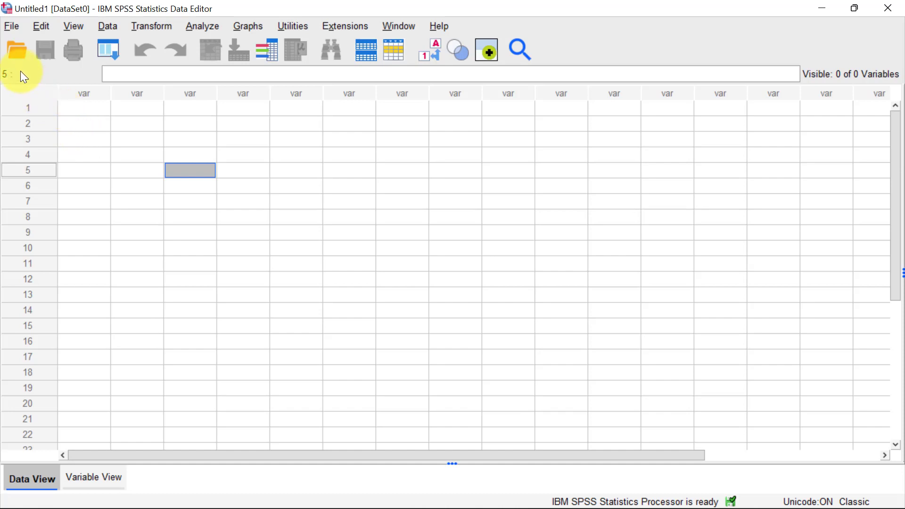
{"action": "left_click", "coordinate": [12, 26]}
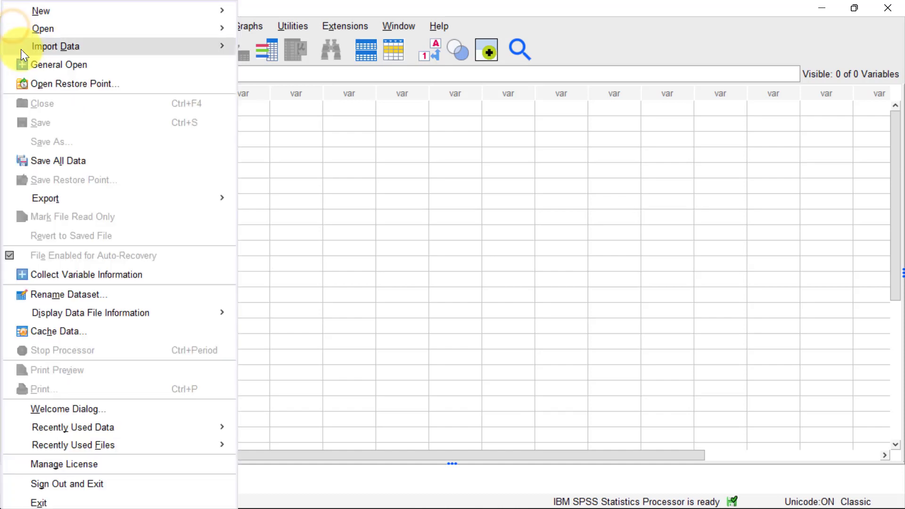
{"action": "mouse_move", "coordinate": [55, 46]}
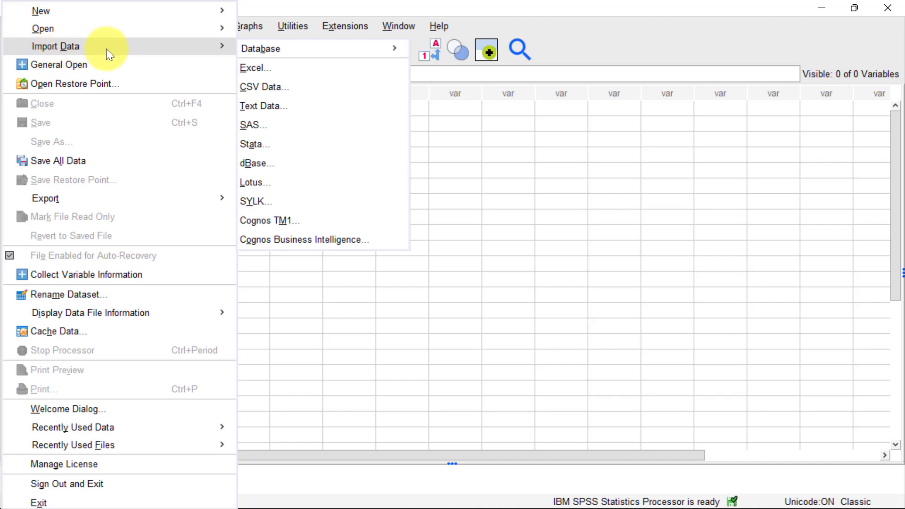
{"action": "left_click", "coordinate": [271, 68]}
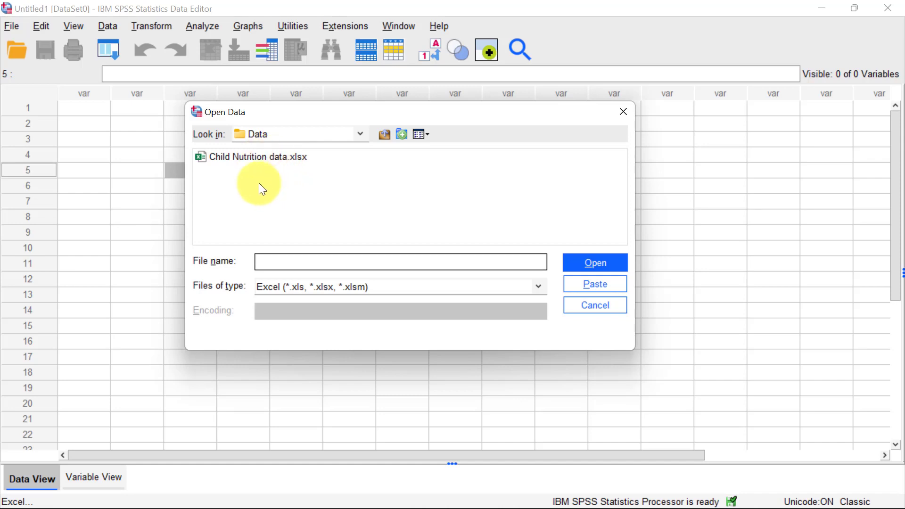
{"action": "left_click", "coordinate": [230, 156]}
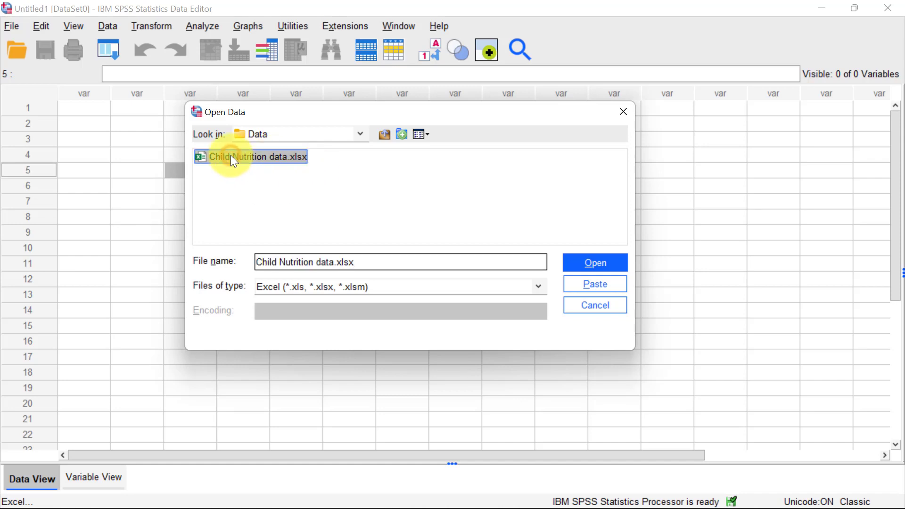
{"action": "left_click", "coordinate": [583, 262]}
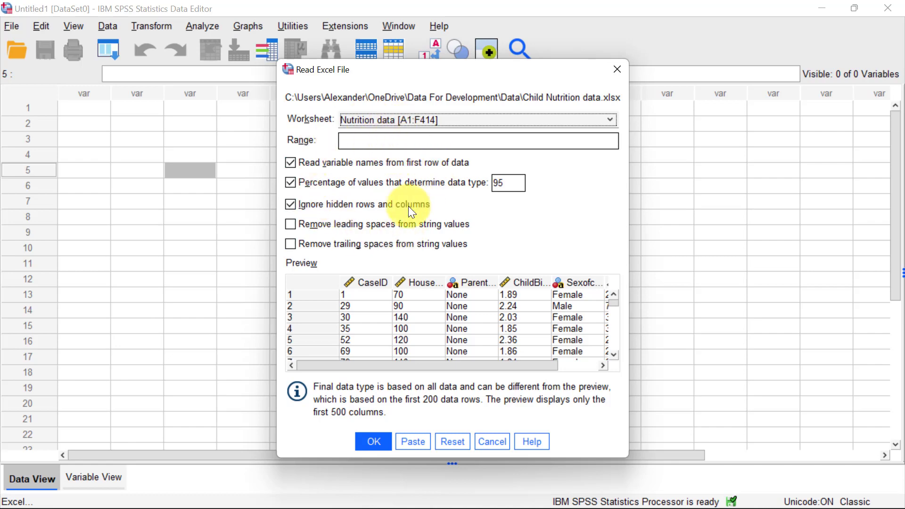
{"action": "left_click", "coordinate": [383, 440]}
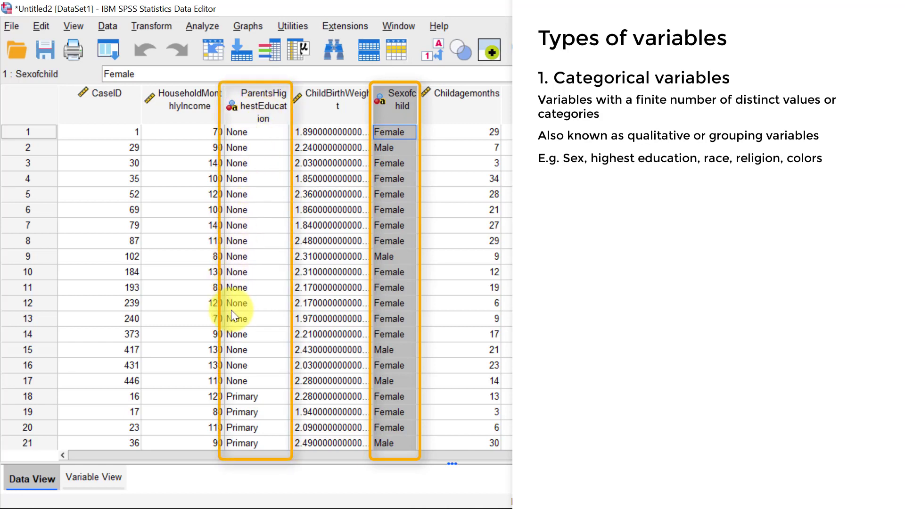
{"action": "left_click", "coordinate": [254, 113]}
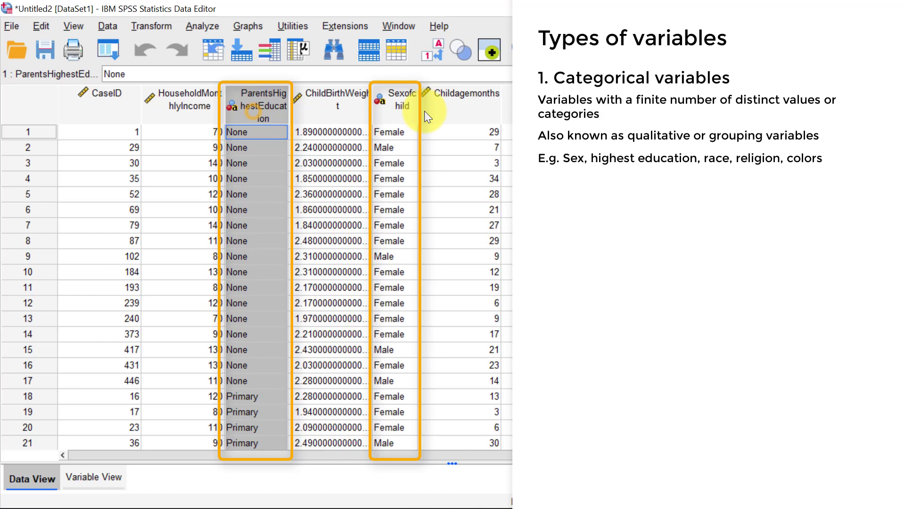
{"action": "left_click", "coordinate": [392, 99]}
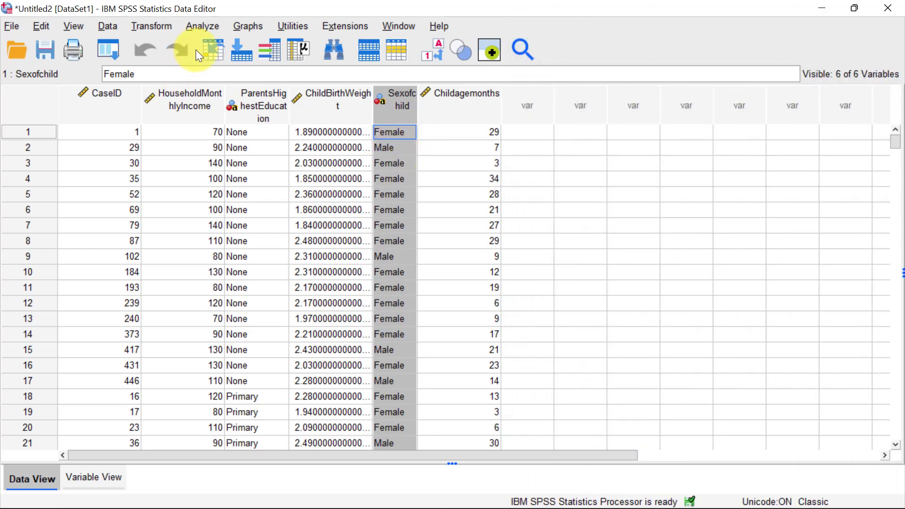
- Run Frequencies on Sex of child and Parents Highest Education with bar charts
{"action": "left_click", "coordinate": [210, 28]}
{"action": "mouse_move", "coordinate": [246, 71]}
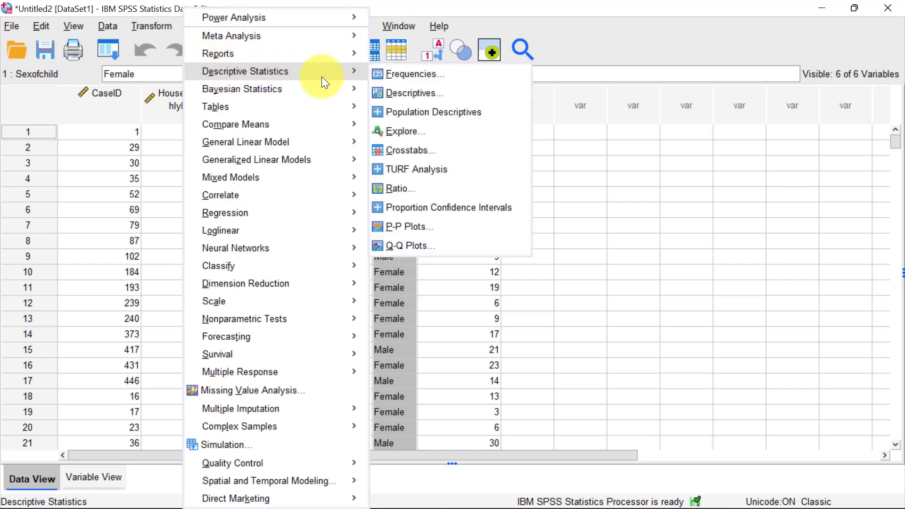
{"action": "left_click", "coordinate": [403, 77]}
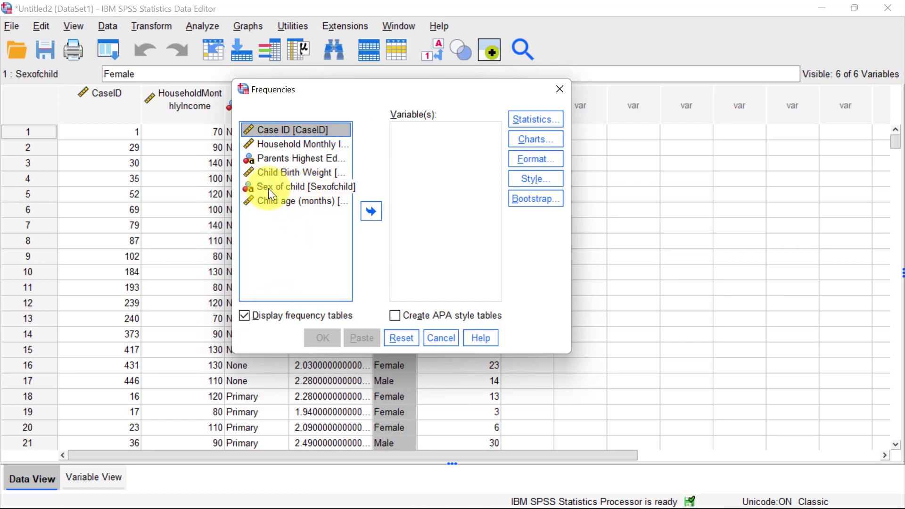
{"action": "left_click_drag", "start_coordinate": [268, 188], "coordinate": [431, 152]}
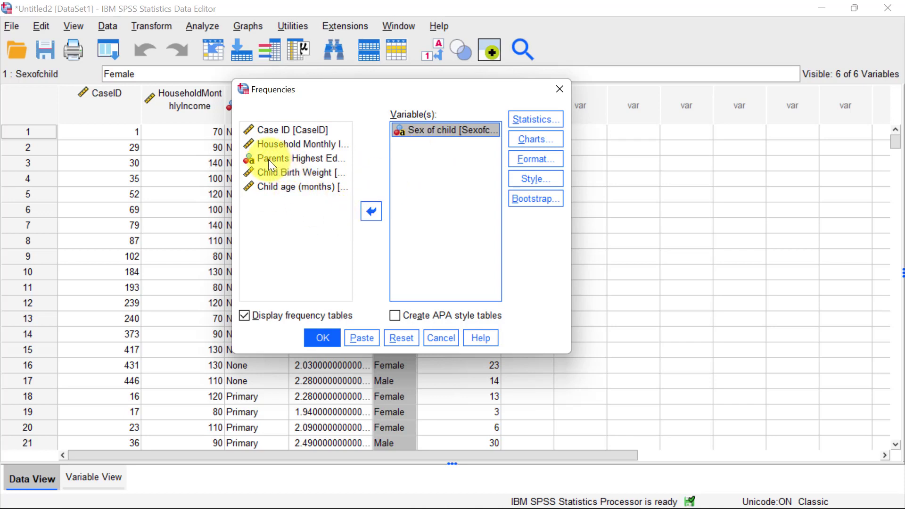
{"action": "left_click_drag", "start_coordinate": [269, 160], "coordinate": [444, 168]}
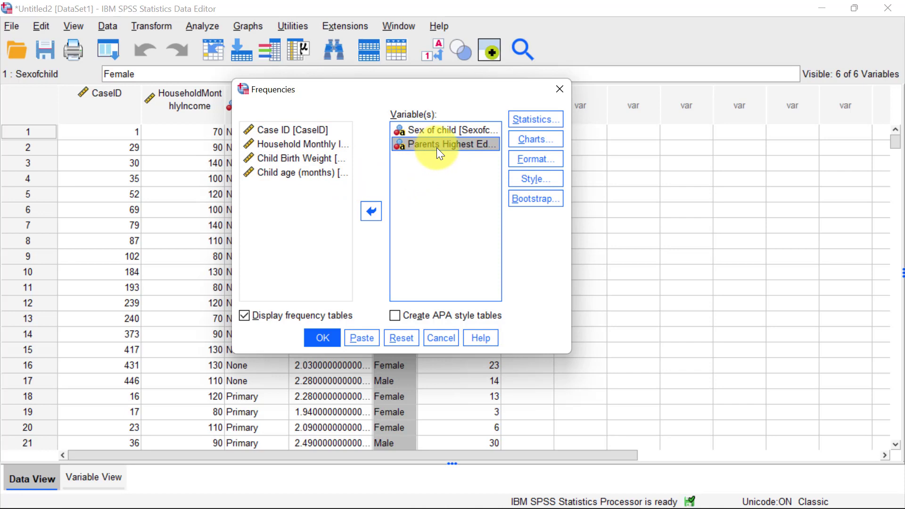
{"action": "left_click", "coordinate": [546, 139]}
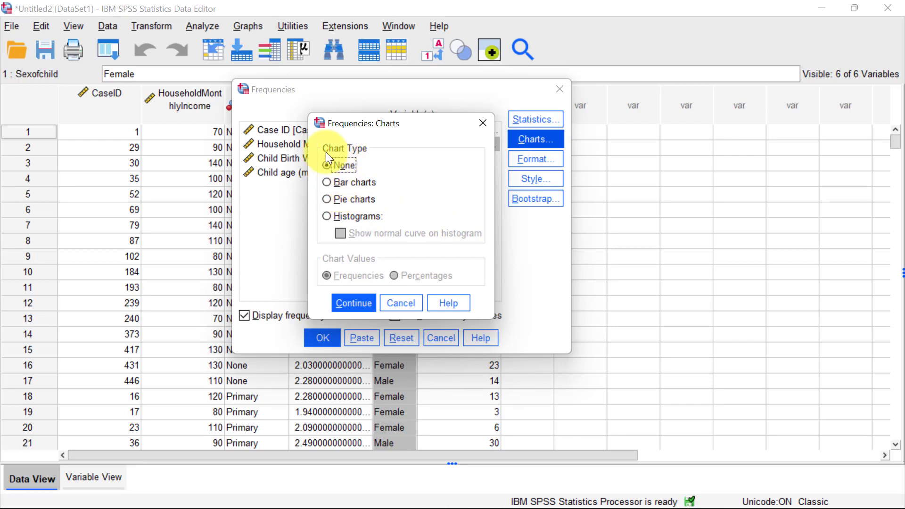
{"action": "left_click", "coordinate": [330, 181]}
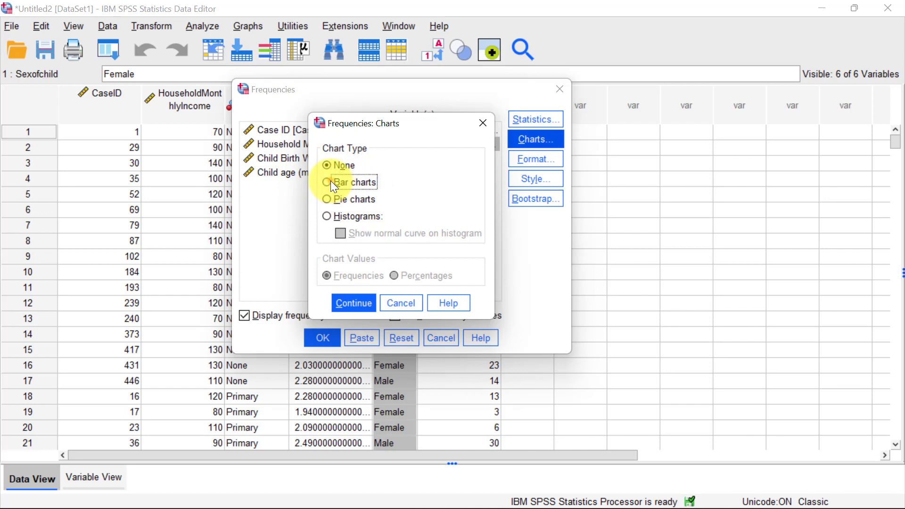
{"action": "left_click", "coordinate": [354, 304]}
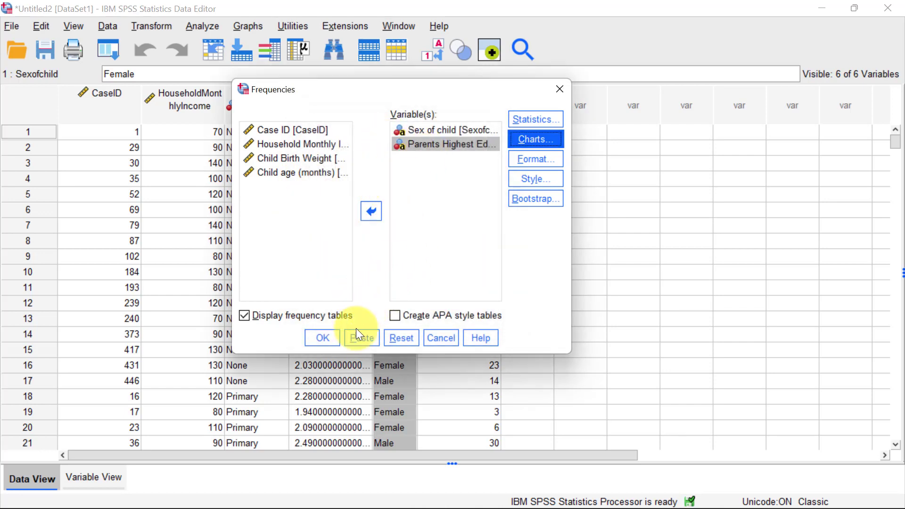
{"action": "left_click", "coordinate": [338, 343]}
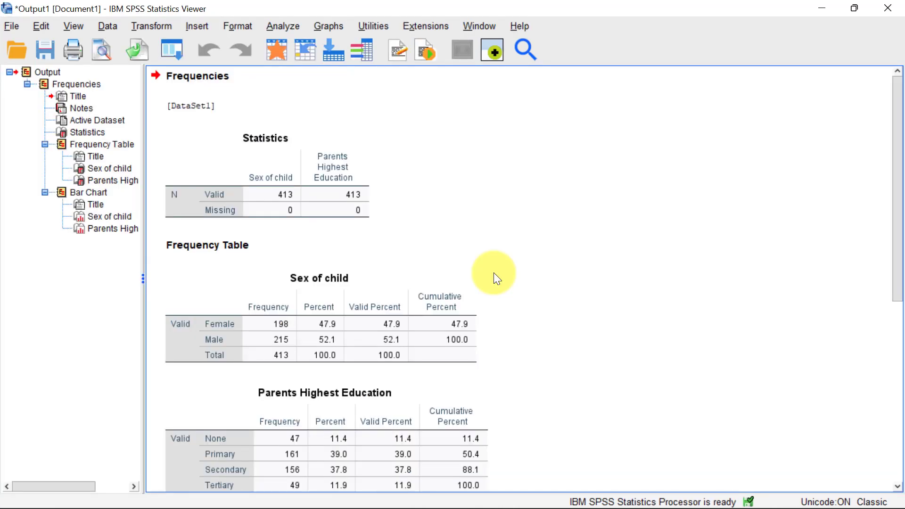
- Scroll the output to read the sex table: 198 female (47.9%), 215 male (52.1%)
{"action": "scroll", "coordinate": [360, 248], "scroll_direction": "down", "scroll_amount": 3}
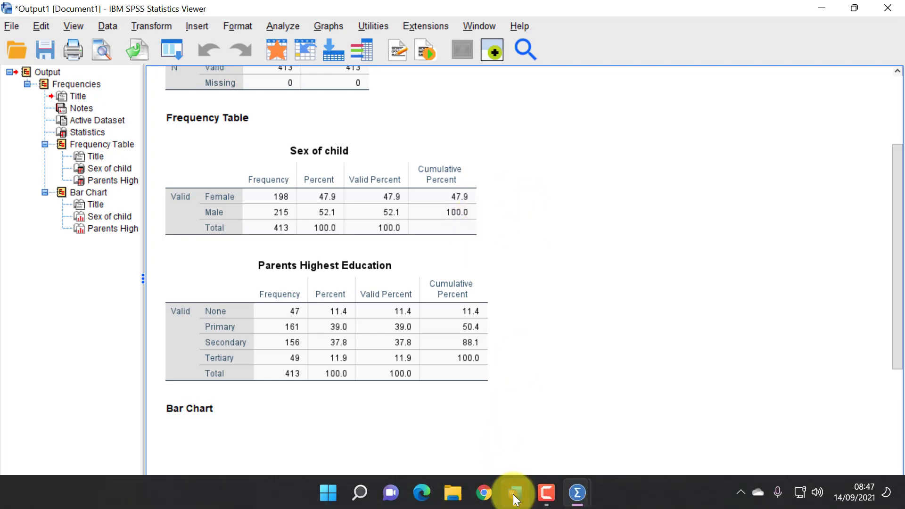
- In Word, review the Reporting frequencies example sentence, its sample size and the gender table
{"action": "left_click", "coordinate": [515, 493]}
{"action": "scroll", "coordinate": [550, 334], "scroll_direction": "up", "scroll_amount": 5}
{"action": "scroll", "coordinate": [549, 333], "scroll_direction": "up", "scroll_amount": 5}
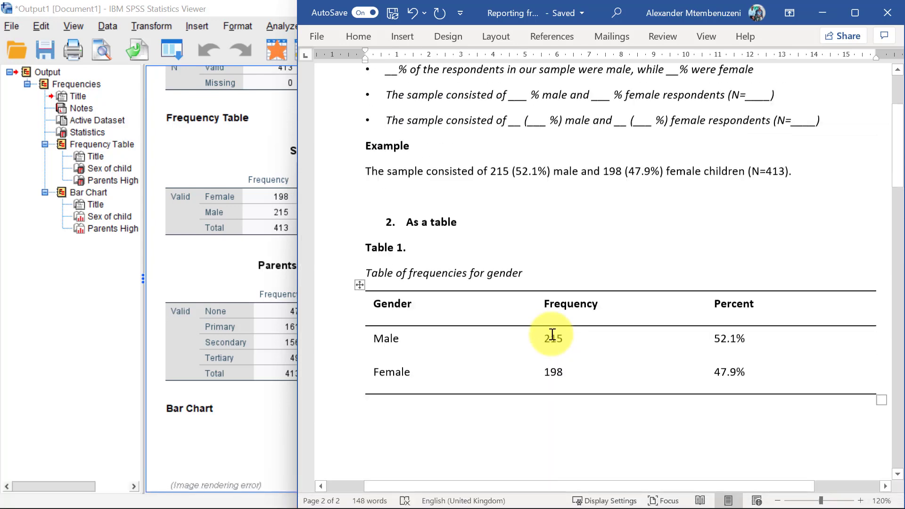
{"action": "scroll", "coordinate": [471, 235], "scroll_direction": "up", "scroll_amount": 2}
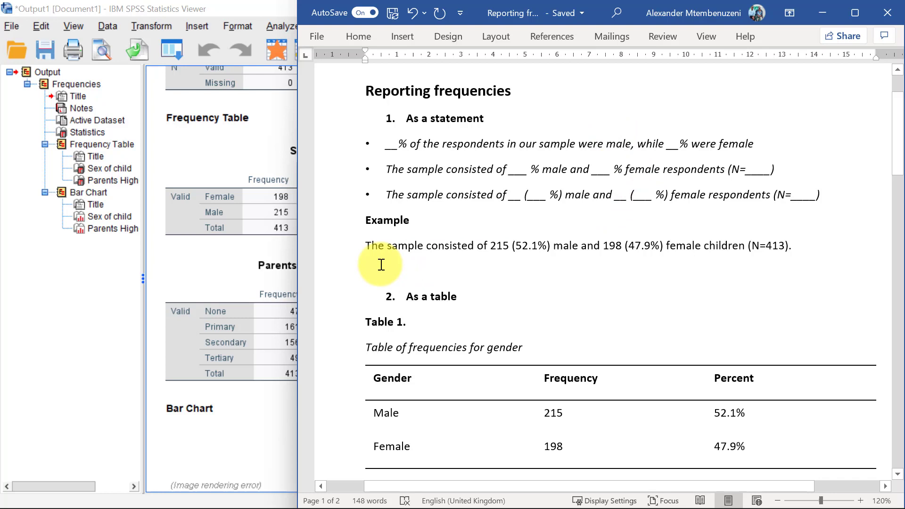
{"action": "left_click", "coordinate": [359, 253]}
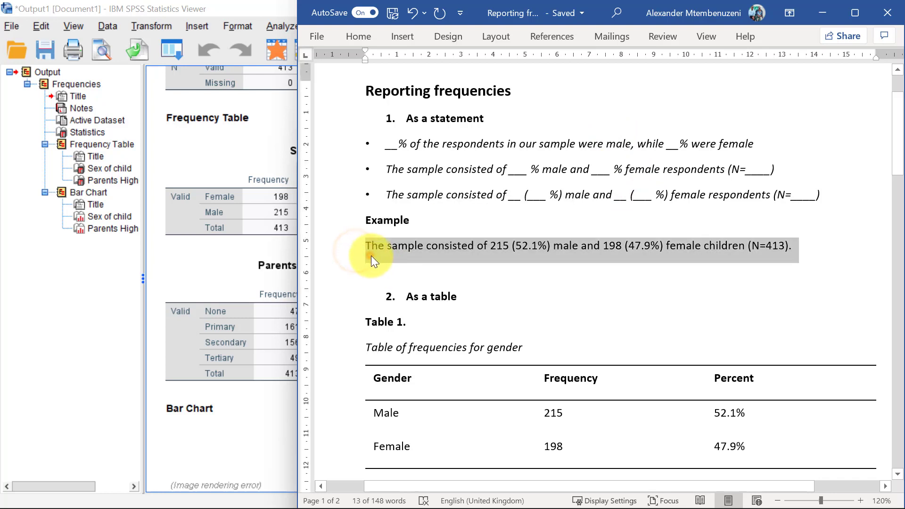
{"action": "left_click", "coordinate": [372, 255]}
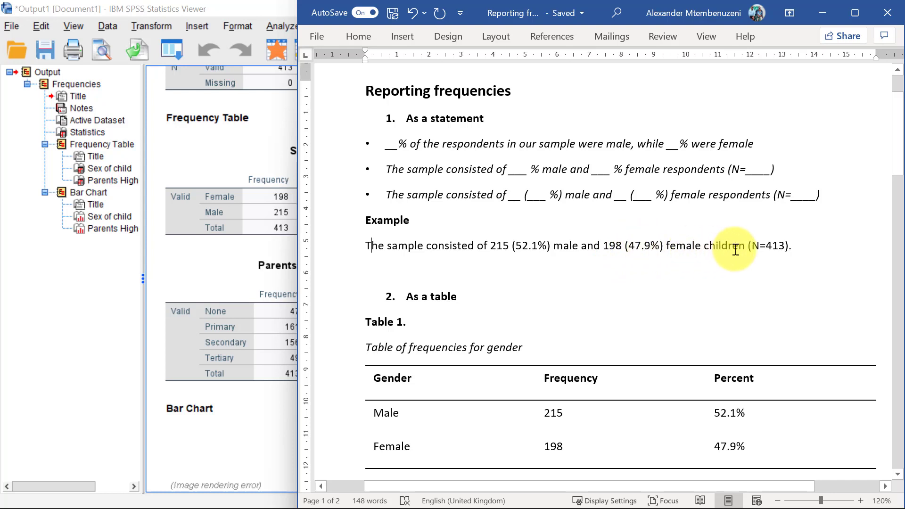
{"action": "left_click_drag", "start_coordinate": [748, 246], "coordinate": [791, 245]}
{"action": "left_click", "coordinate": [758, 257]}
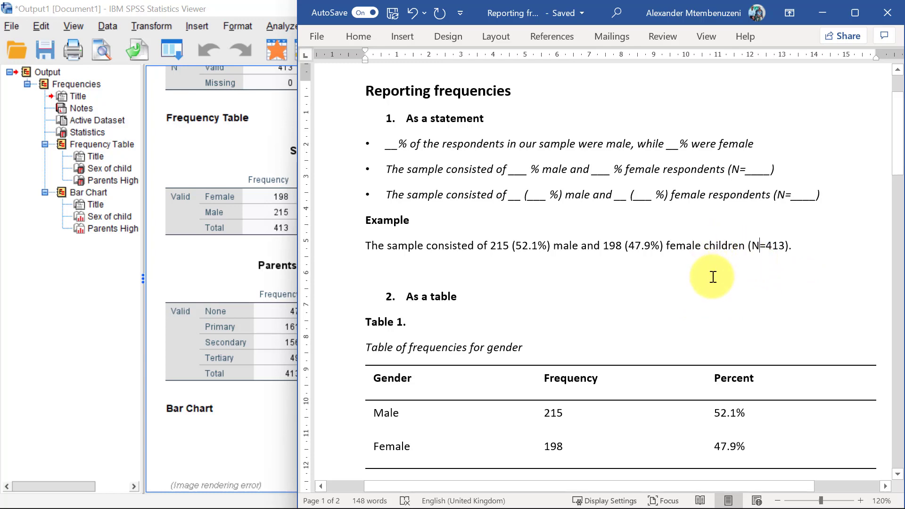
{"action": "scroll", "coordinate": [712, 276], "scroll_direction": "down", "scroll_amount": 2}
{"action": "scroll", "coordinate": [711, 276], "scroll_direction": "down", "scroll_amount": 1}
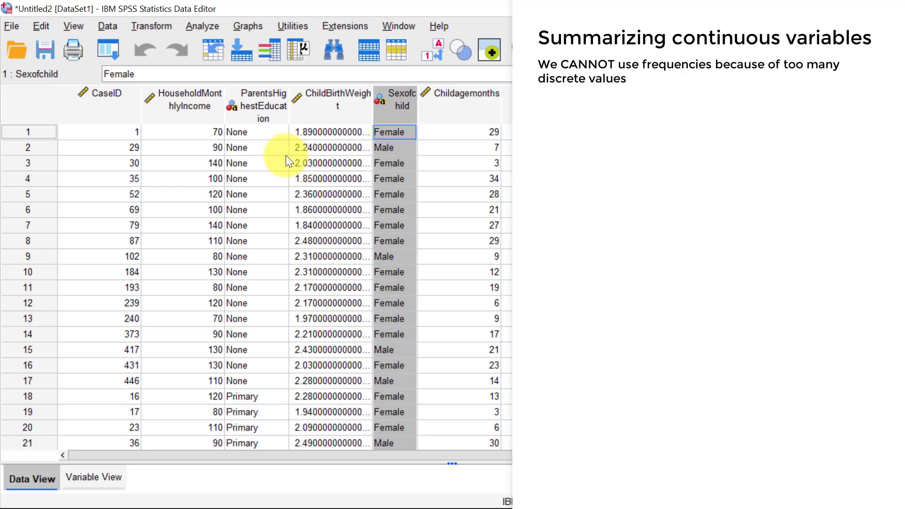
- Select the ChildBirthWeight column and bring up the Analyze menu
{"action": "left_click", "coordinate": [319, 104]}
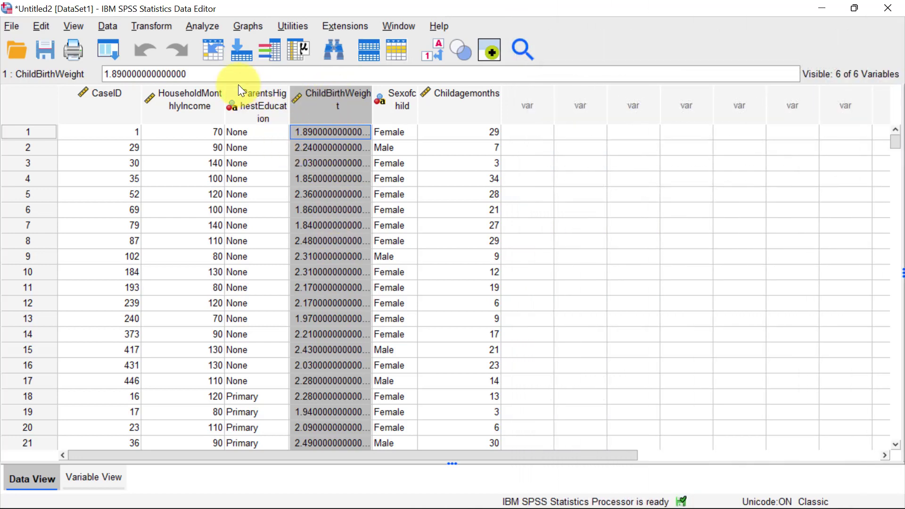
{"action": "left_click", "coordinate": [198, 26]}
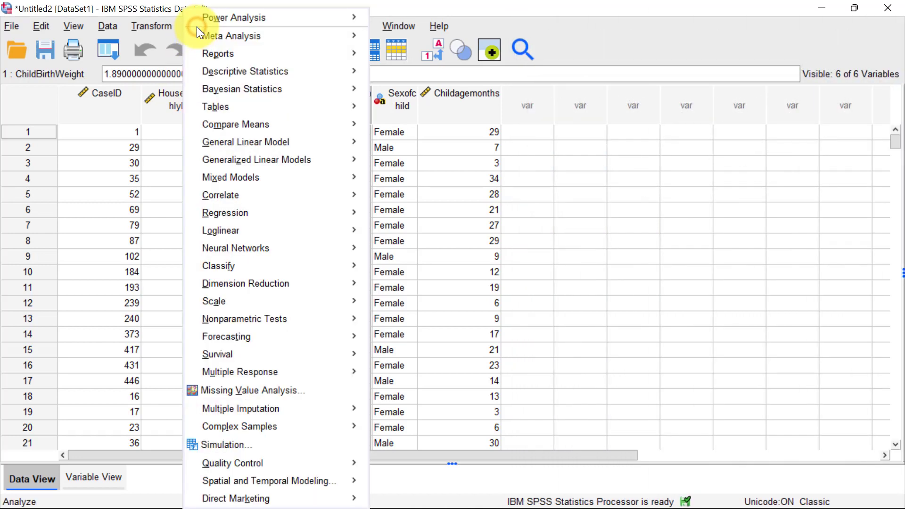
{"action": "mouse_move", "coordinate": [244, 72]}
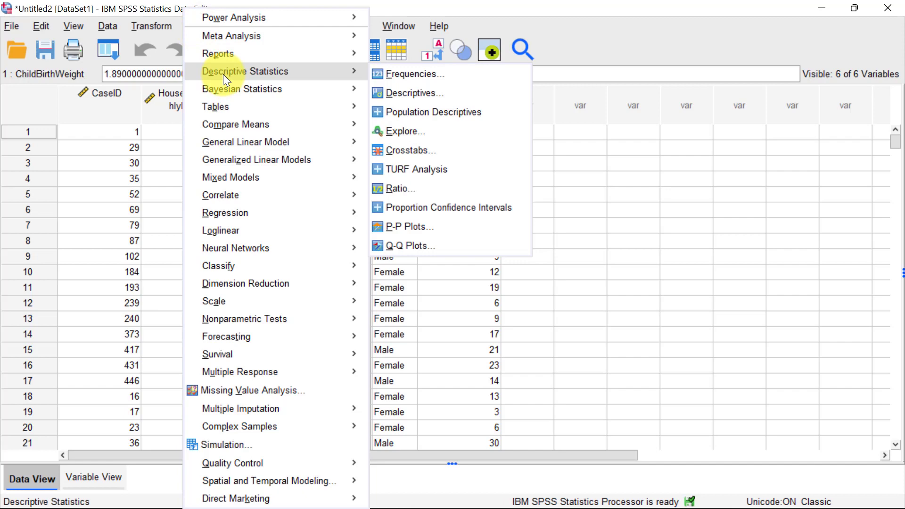
- Queue birth weight, household monthly income and child age in Frequencies with Mean and Std. deviation
{"action": "left_click", "coordinate": [421, 77]}
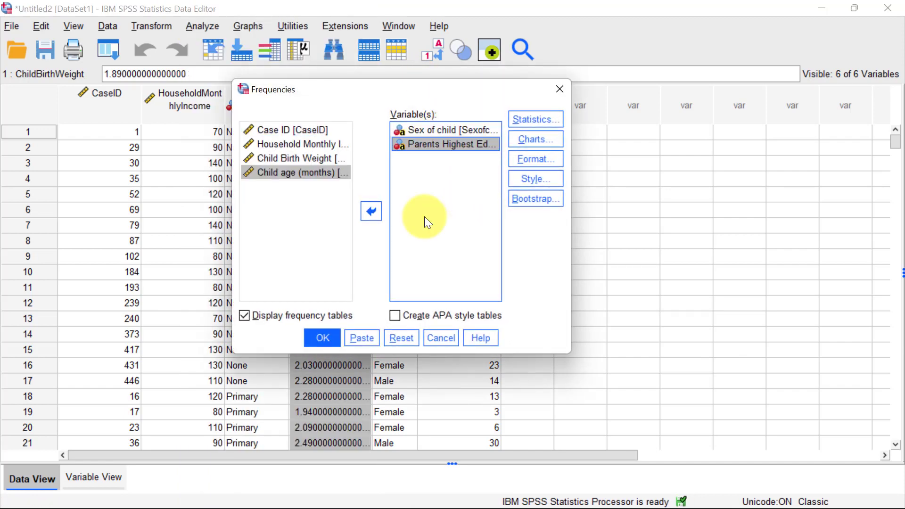
{"action": "left_click", "coordinate": [404, 338]}
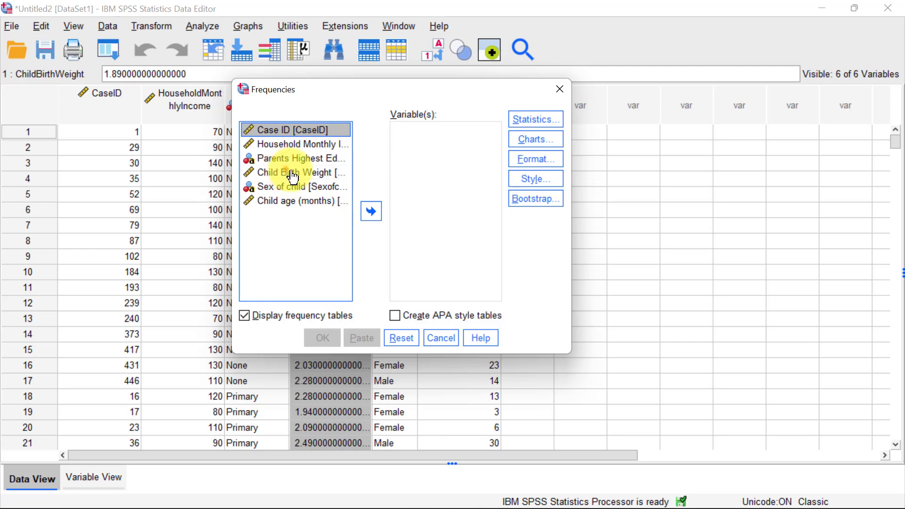
{"action": "left_click_drag", "start_coordinate": [293, 177], "coordinate": [433, 189]}
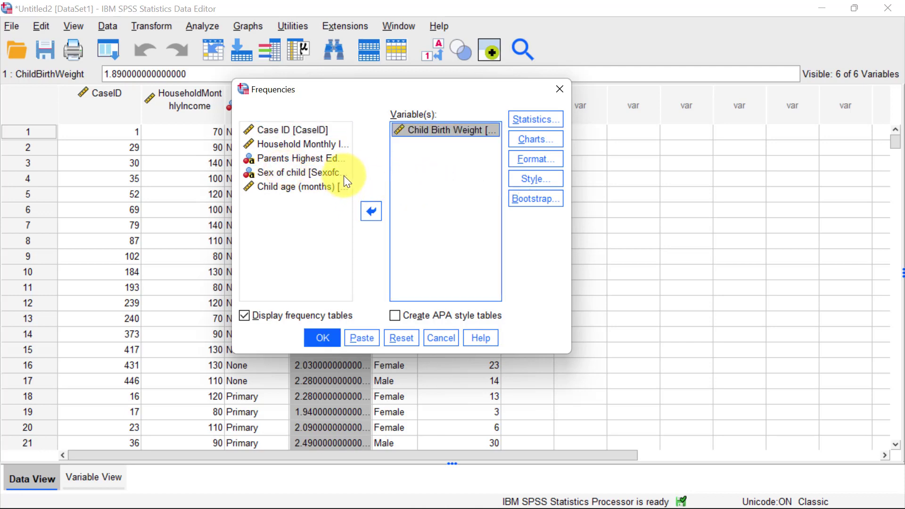
{"action": "left_click_drag", "start_coordinate": [302, 147], "coordinate": [414, 172]}
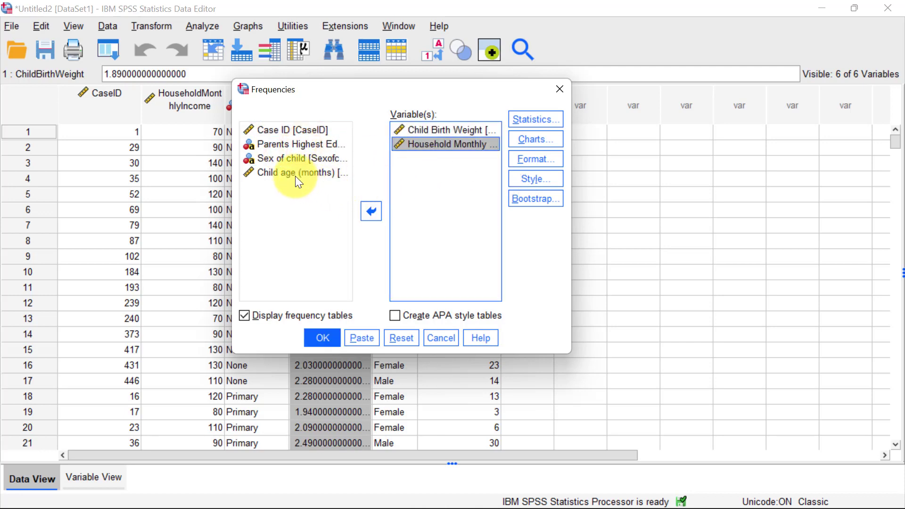
{"action": "left_click_drag", "start_coordinate": [295, 175], "coordinate": [423, 179]}
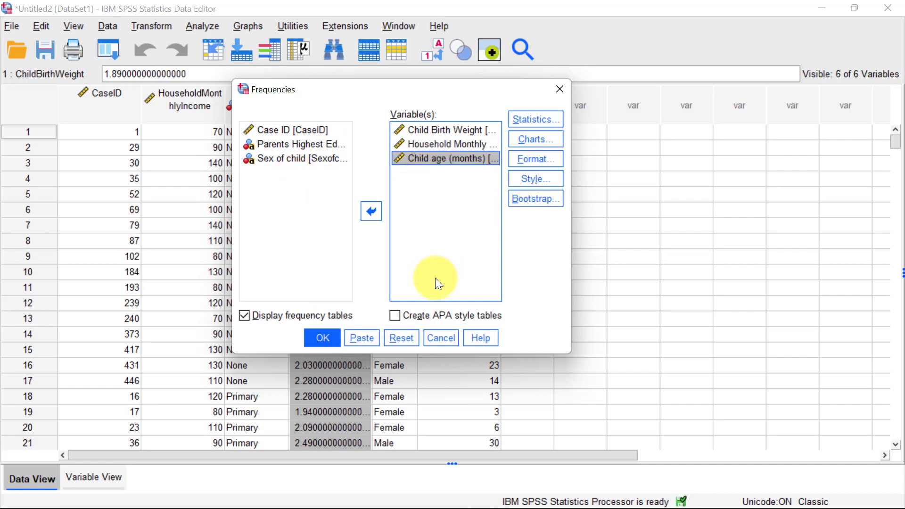
{"action": "left_click", "coordinate": [530, 120]}
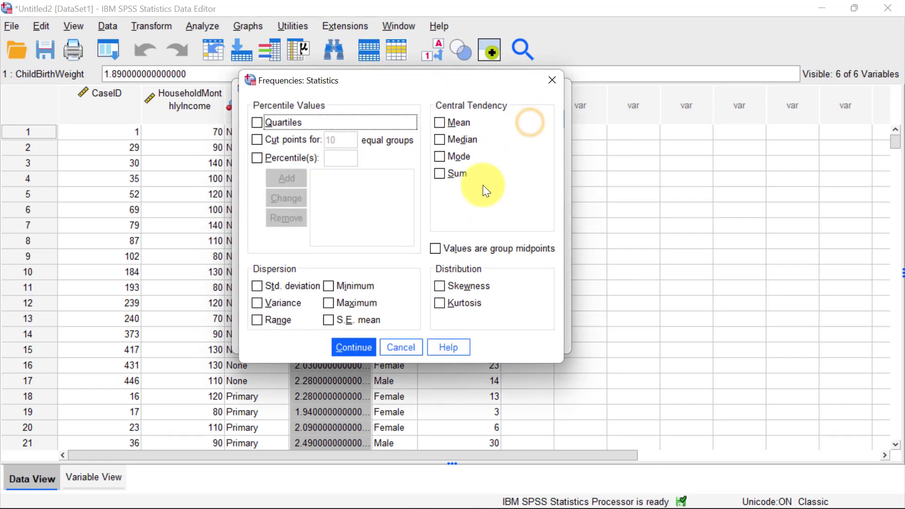
{"action": "left_click", "coordinate": [440, 123]}
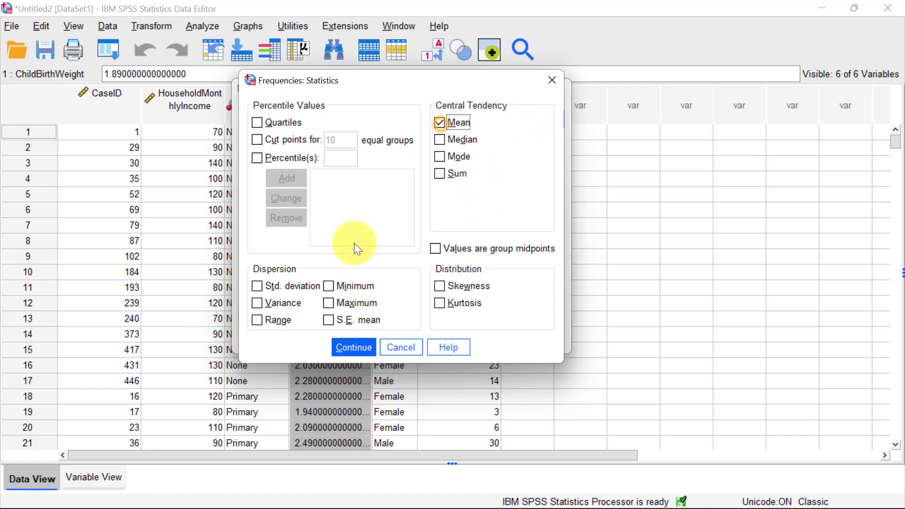
{"action": "left_click", "coordinate": [259, 290]}
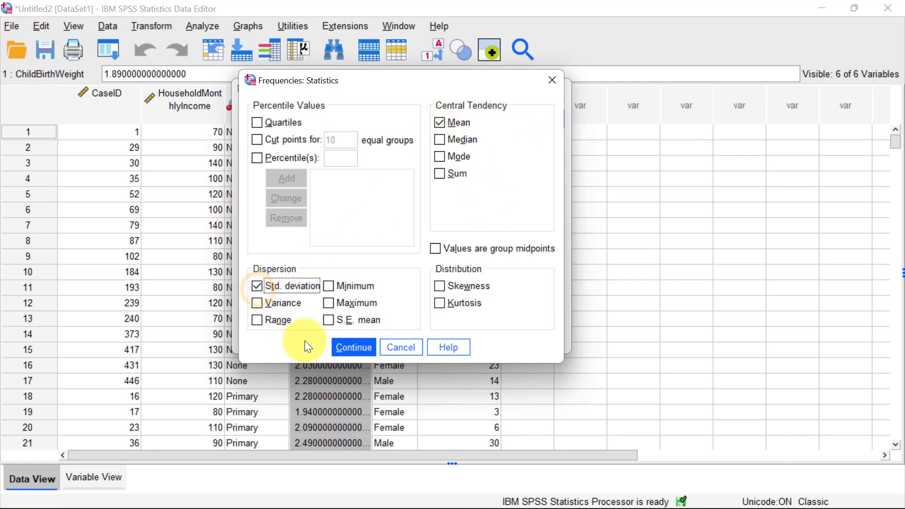
- Request histograms with normal curves and turn off the frequency tables
{"action": "left_click", "coordinate": [355, 348]}
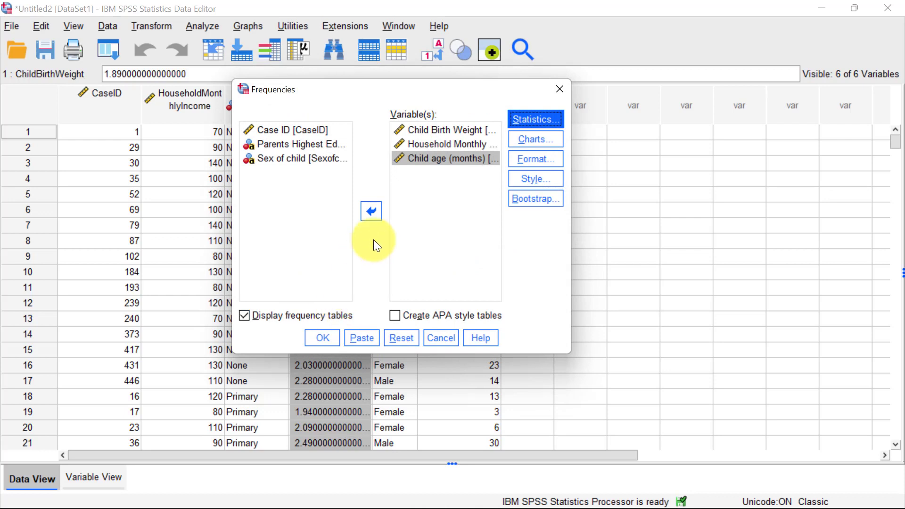
{"action": "left_click", "coordinate": [543, 140]}
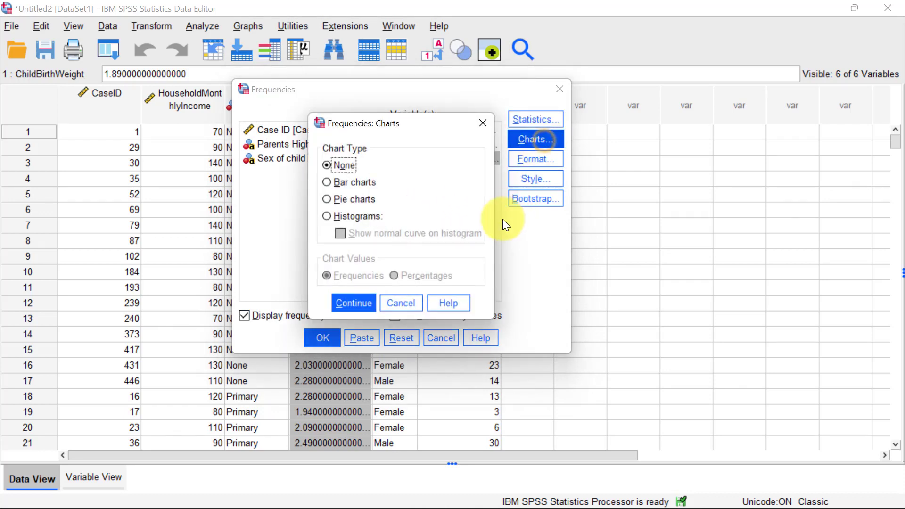
{"action": "left_click", "coordinate": [354, 219]}
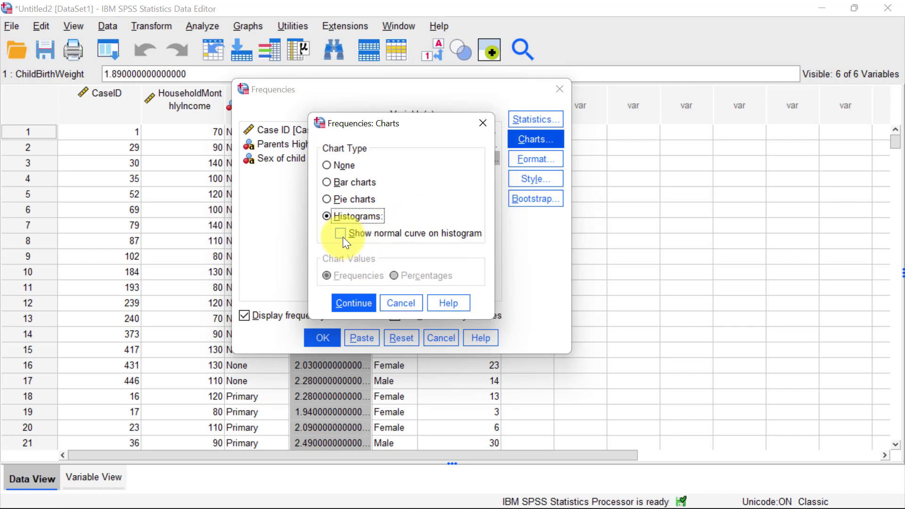
{"action": "left_click", "coordinate": [343, 236]}
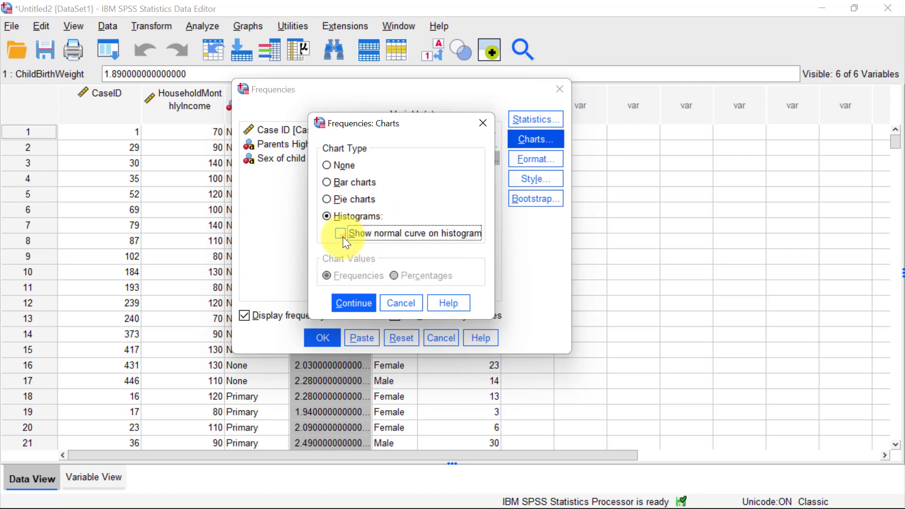
{"action": "left_click", "coordinate": [355, 305]}
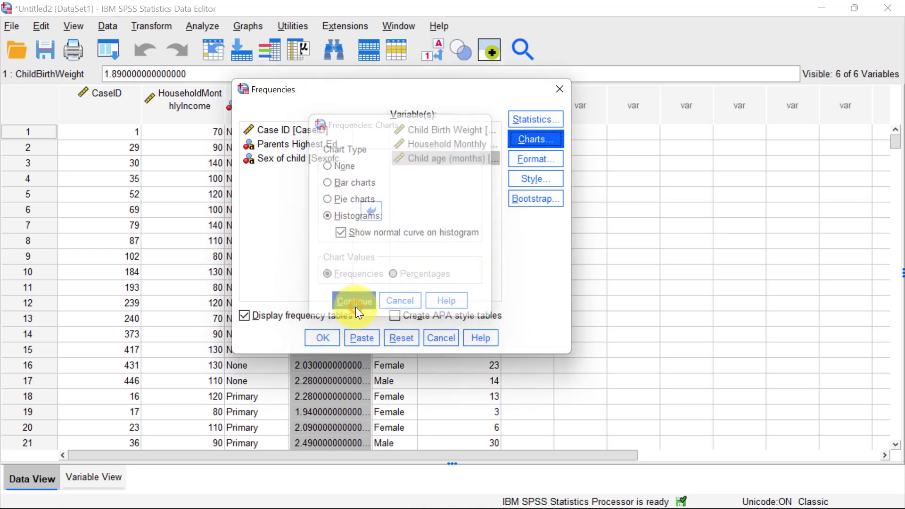
{"action": "left_click", "coordinate": [245, 315]}
- Run the analysis and review birth weight mean 2.81 (SD 0.39, N=413) and its histogram
{"action": "left_click", "coordinate": [323, 339]}
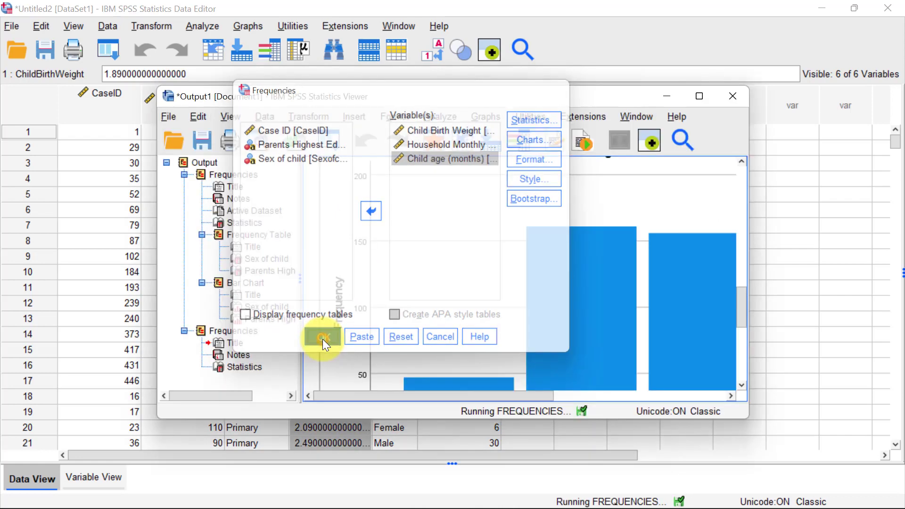
{"action": "left_click", "coordinate": [701, 96]}
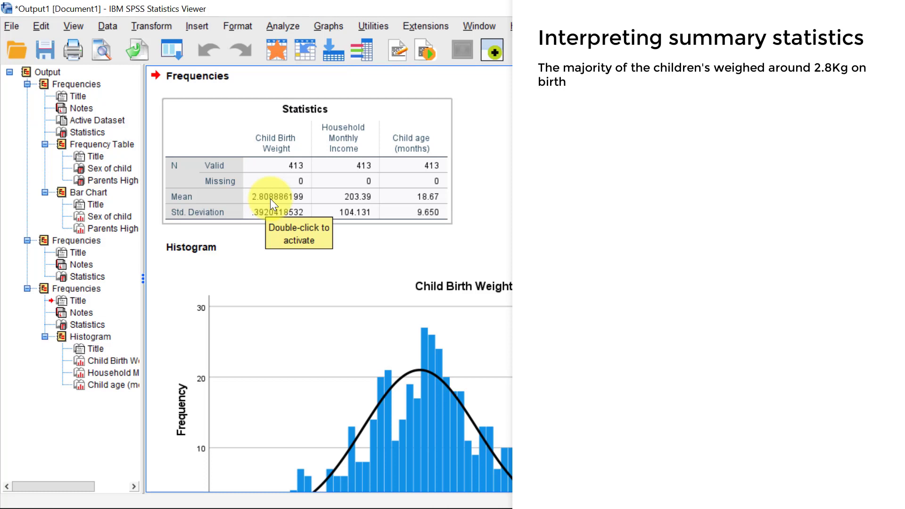
{"action": "left_click", "coordinate": [509, 222]}
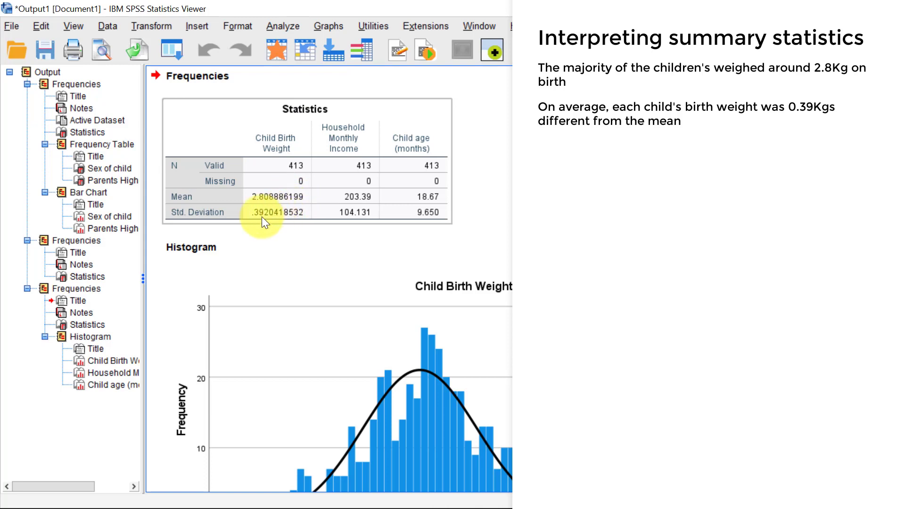
{"action": "scroll", "coordinate": [455, 255], "scroll_direction": "up", "scroll_amount": 3}
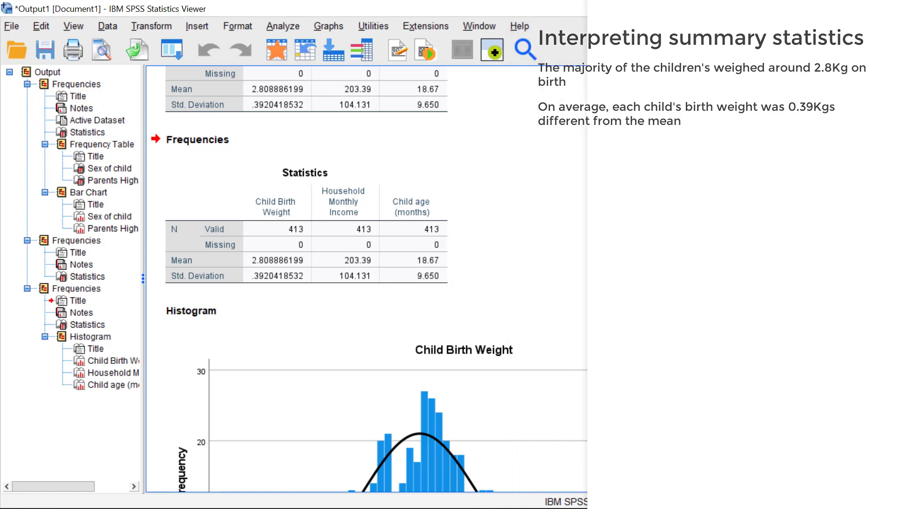
- In Word, review the example income sentence and Table 1 (birth weight mean 2.8, SD 0.4)
{"action": "left_click", "coordinate": [520, 482]}
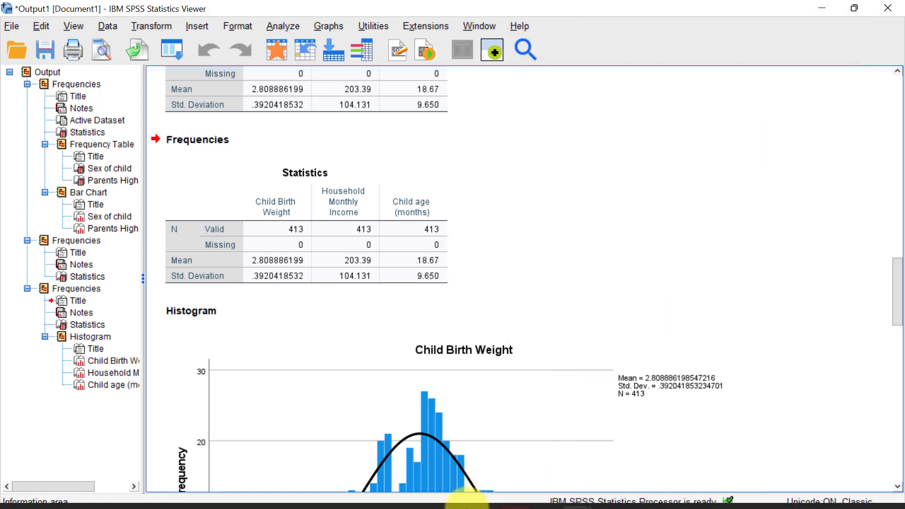
{"action": "left_click", "coordinate": [513, 500]}
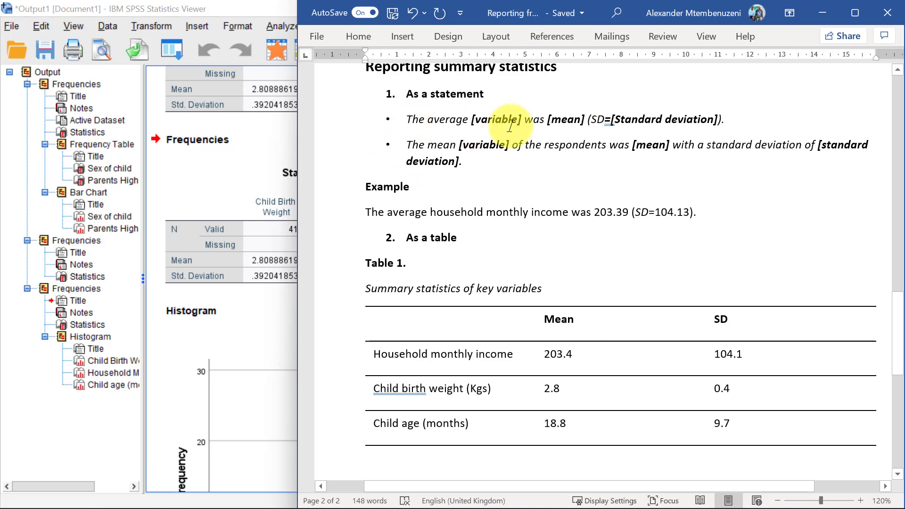
{"action": "left_click", "coordinate": [342, 219]}
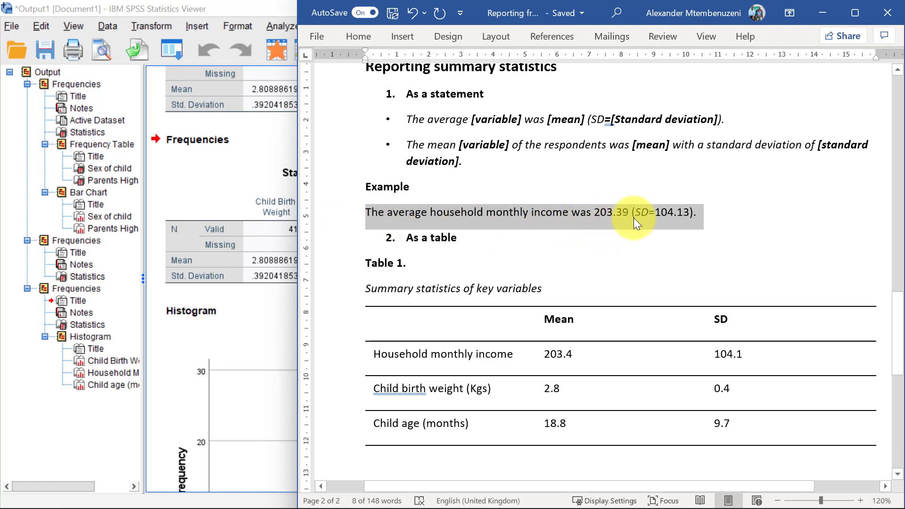
{"action": "left_click", "coordinate": [654, 224]}
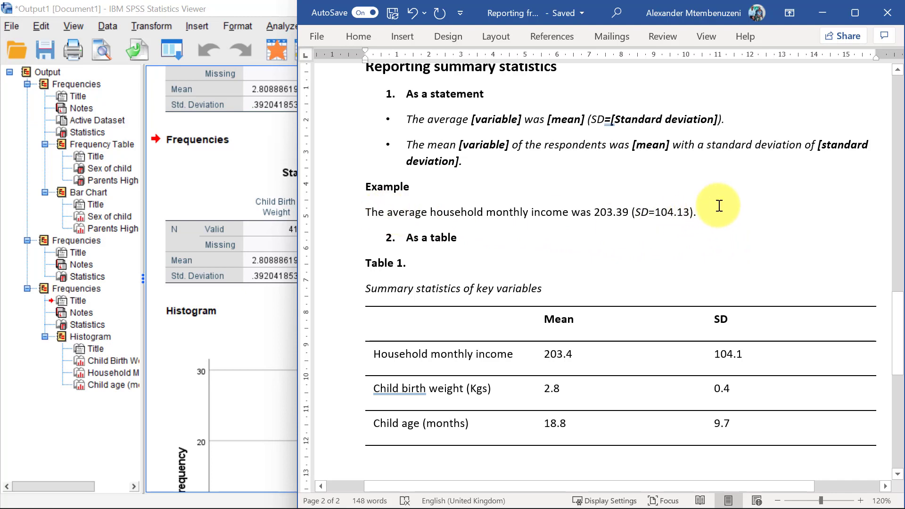
{"action": "scroll", "coordinate": [748, 295], "scroll_direction": "down", "scroll_amount": 1}
{"action": "scroll", "coordinate": [741, 289], "scroll_direction": "down", "scroll_amount": 2}
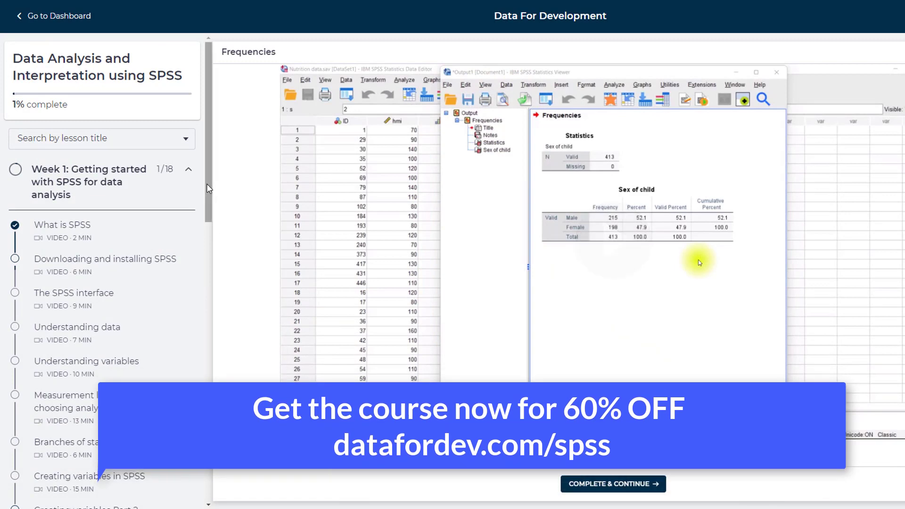
- Scroll the course lesson sidebar down to show Weeks 2–6
{"action": "left_click_drag", "start_coordinate": [207, 114], "coordinate": [204, 400]}
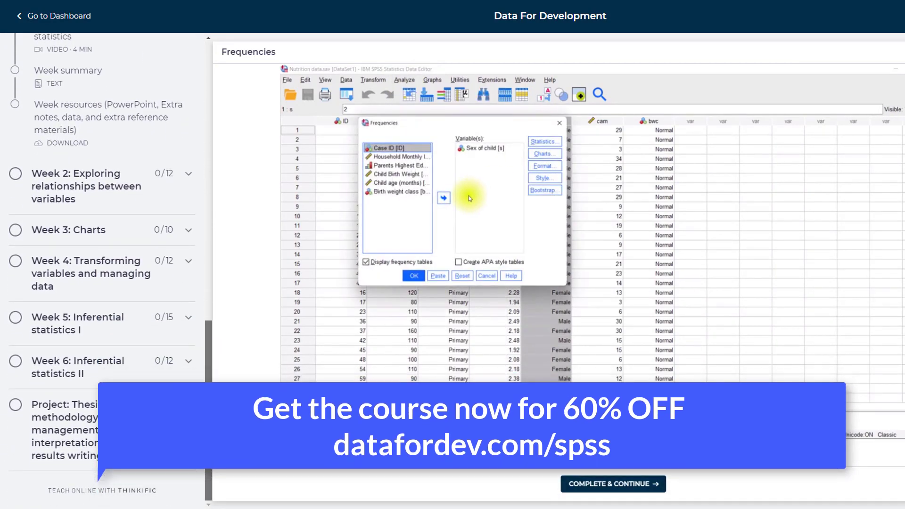